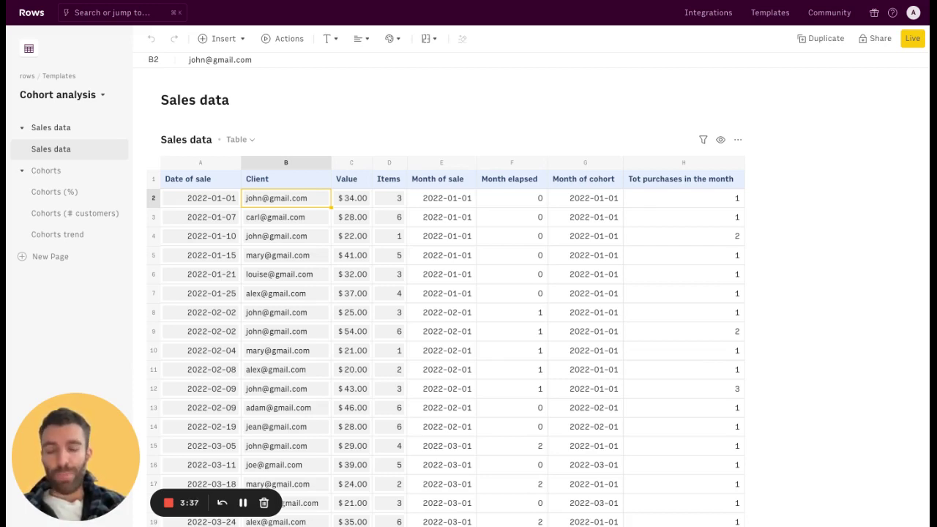
Examine the date, client, value and items entries of the first sale in row 2 of the Sales data table.
left_click(200, 198)
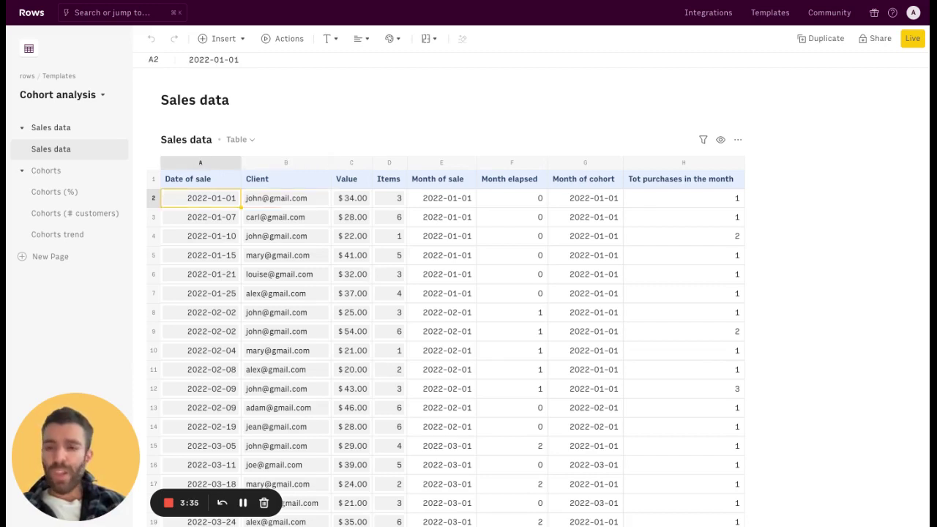
left_click(285, 198)
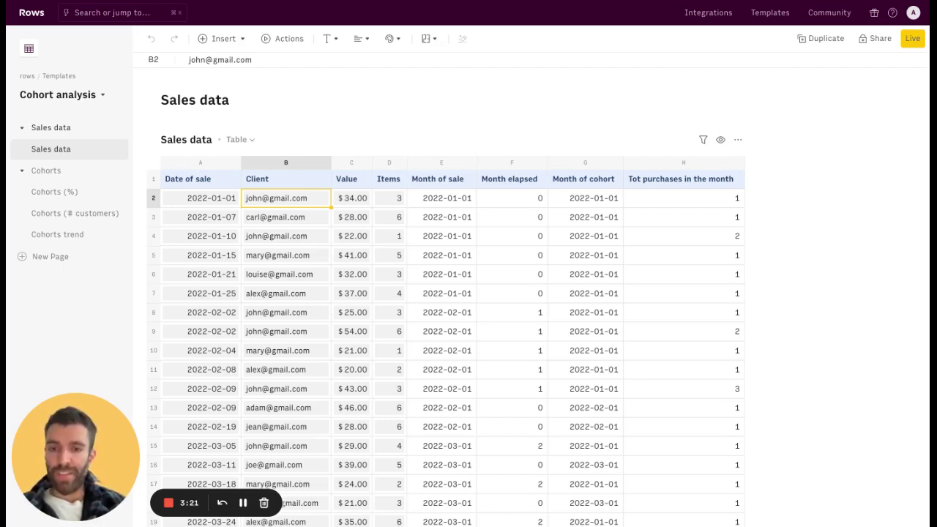
left_click(351, 198)
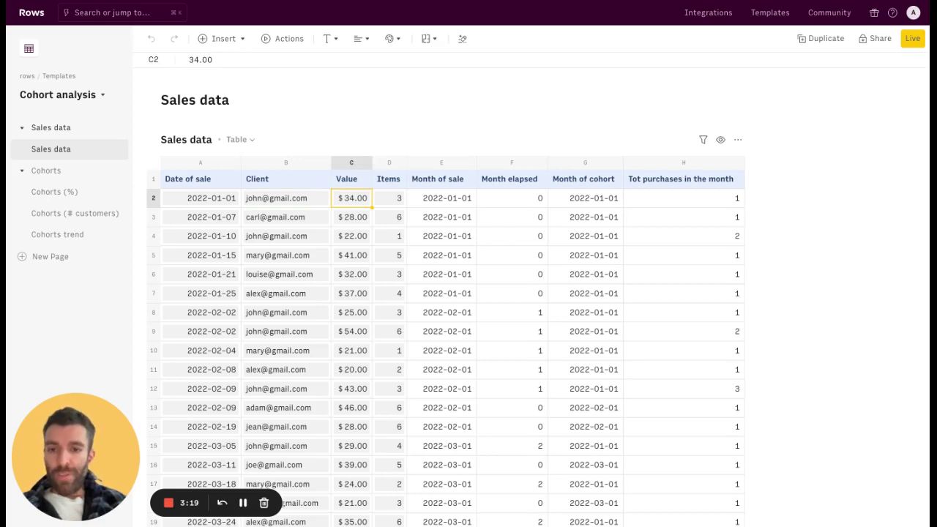
left_click(389, 198)
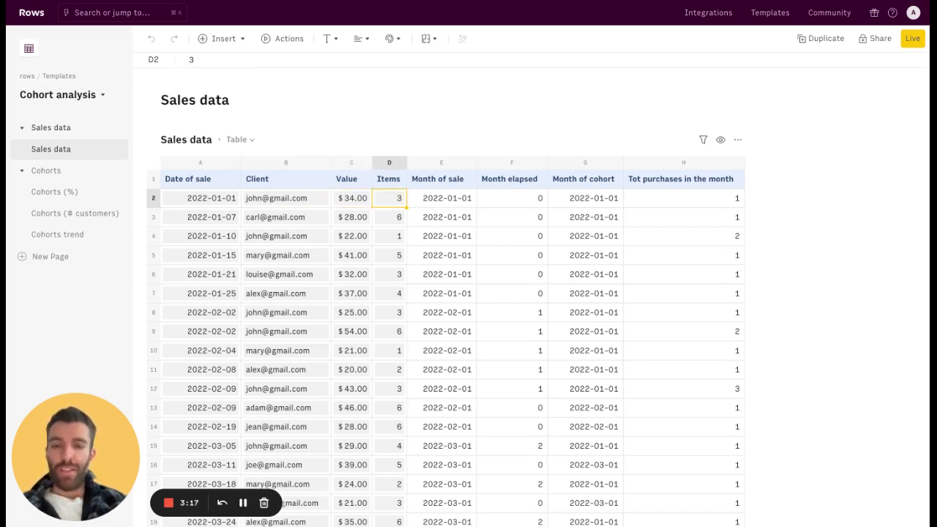
Inspect the Month of sale, Month elapsed and Month of cohort formulas in row 2 of the Sales data table.
left_click(442, 198)
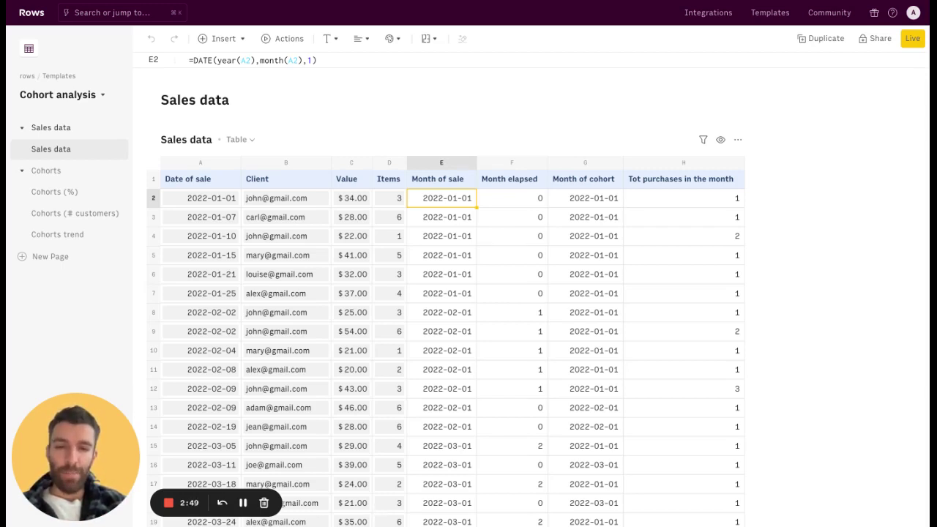
left_click(512, 198)
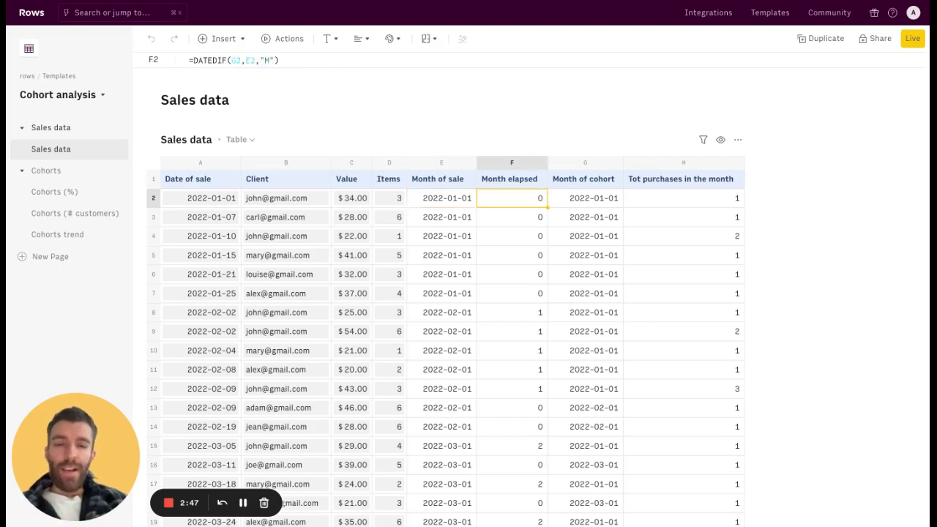
left_click(585, 198)
Review row 2 again from Month of sale back through items, value and client to the date of sale.
left_click(441, 198)
left_click(389, 197)
left_click(352, 198)
left_click(286, 197)
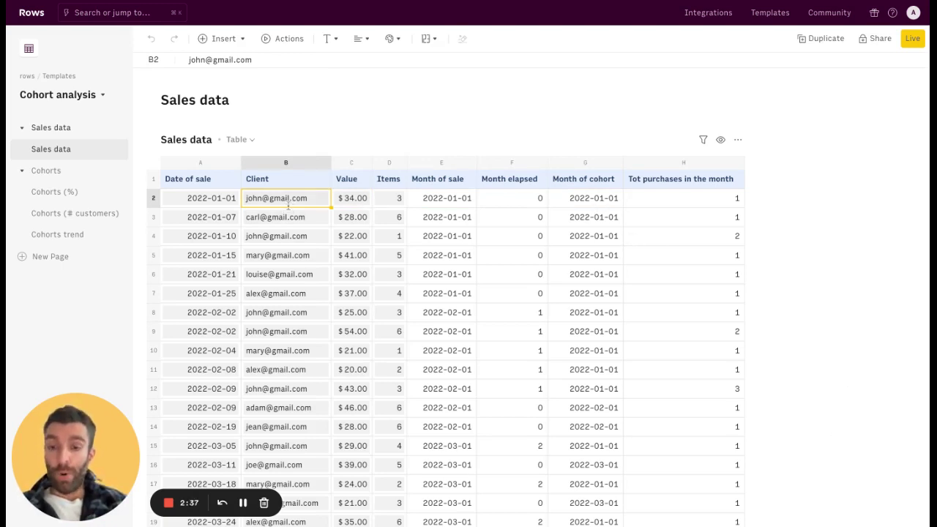
left_click(231, 200)
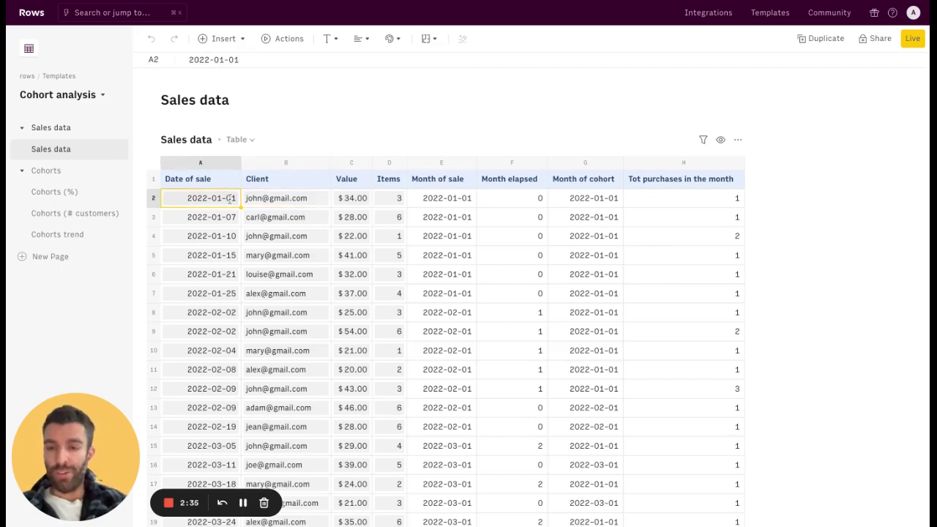
Compare the first client's row 2 purchase with row 8, checking row 8's Month of sale, Month of cohort and Month elapsed formulas.
left_click(282, 197)
left_click(265, 313)
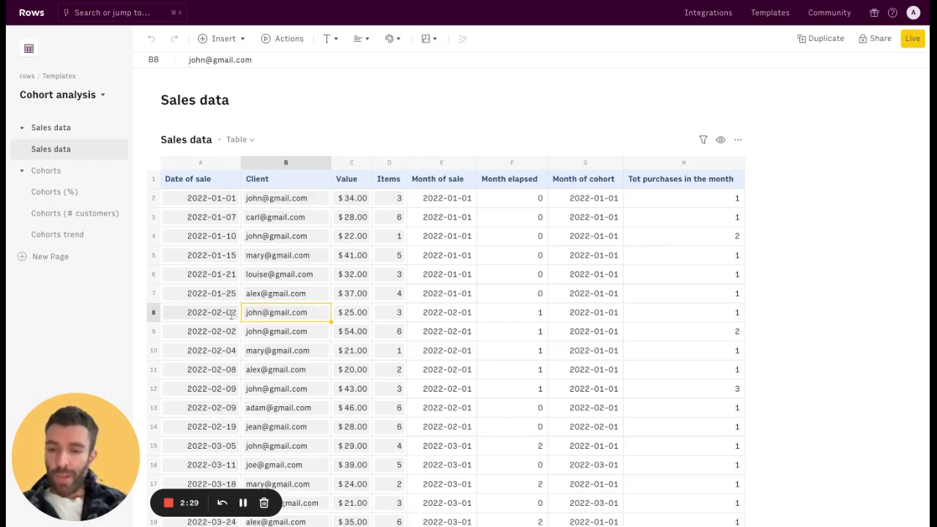
left_click(435, 318)
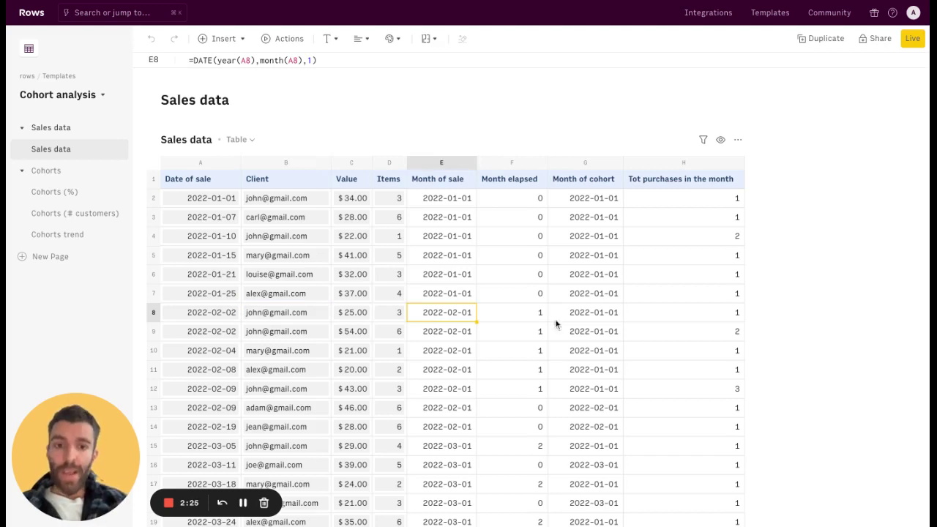
left_click(596, 317)
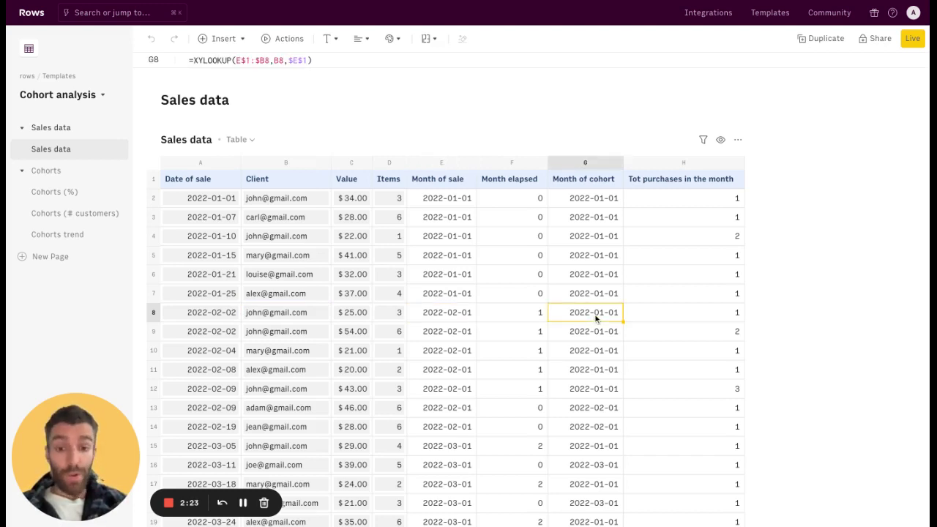
left_click(539, 318)
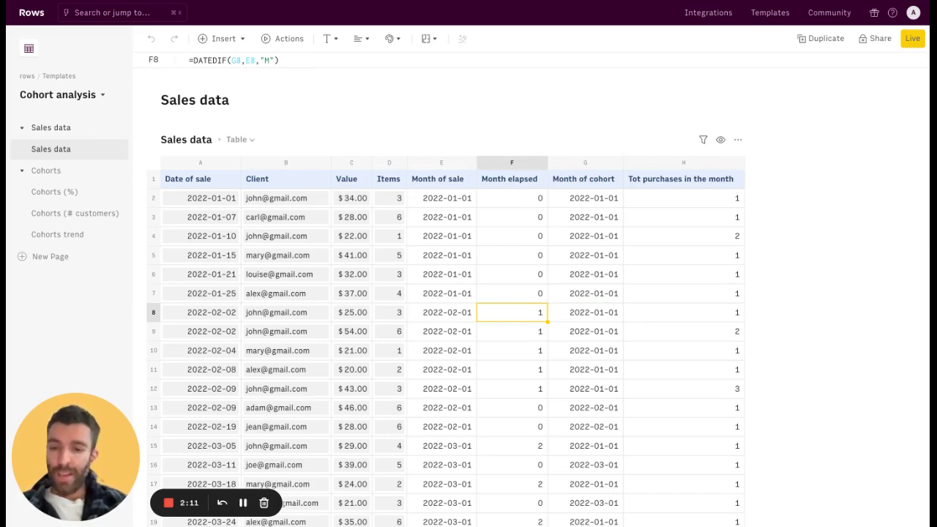
Trace the same client's purchases in rows 12 and 15, checking row 15's Month of cohort and Month elapsed formulas.
left_click(295, 387)
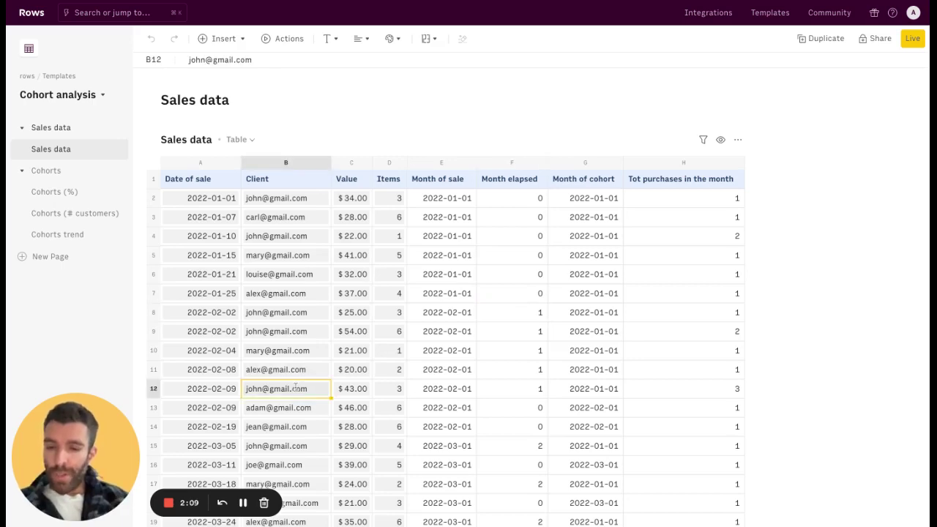
scroll(296, 387, "down", 1)
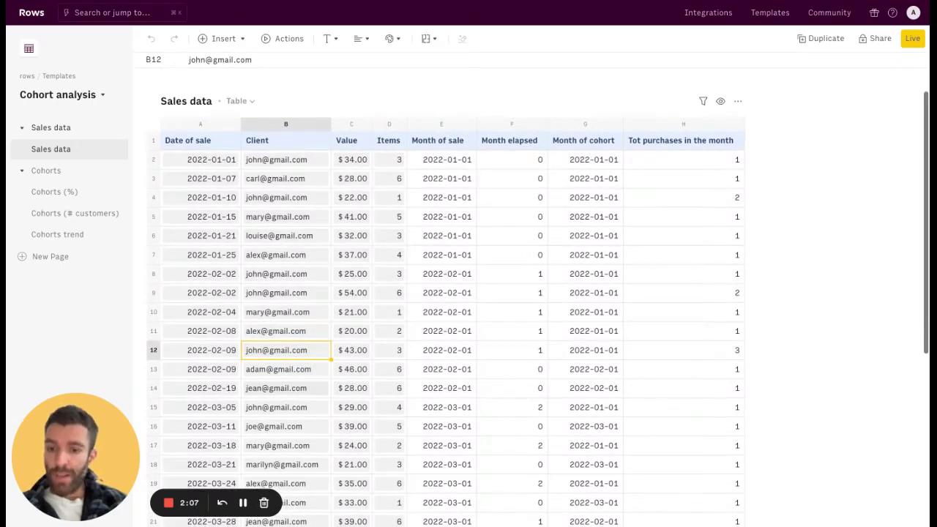
left_click(288, 407)
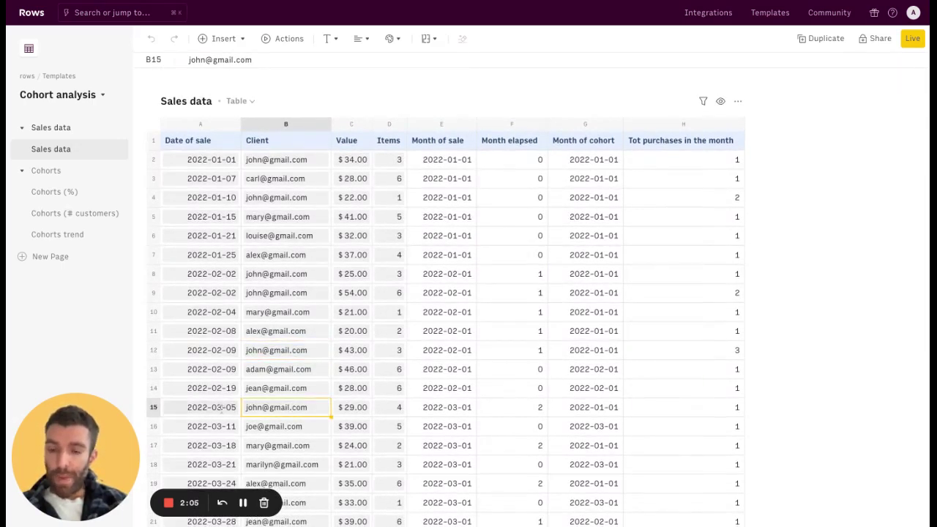
left_click(569, 408)
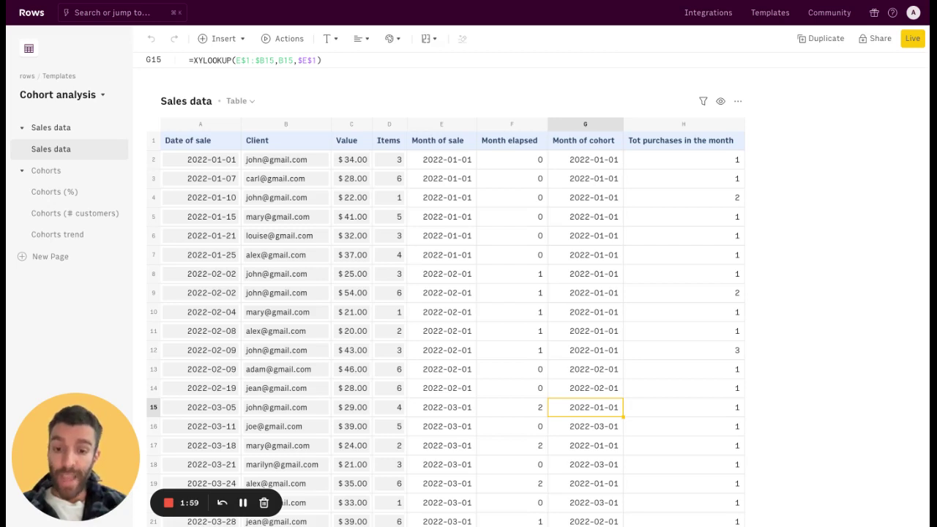
left_click(533, 409)
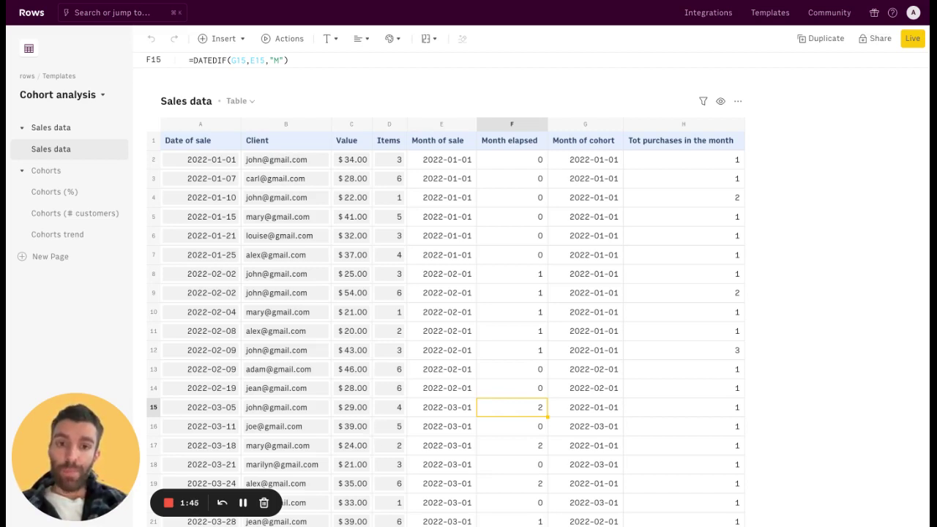
Open the Cohorts page and select cohort months 2022-01-01 to 2022-11-01 in the Cohorts (# customers) table.
left_click(78, 171)
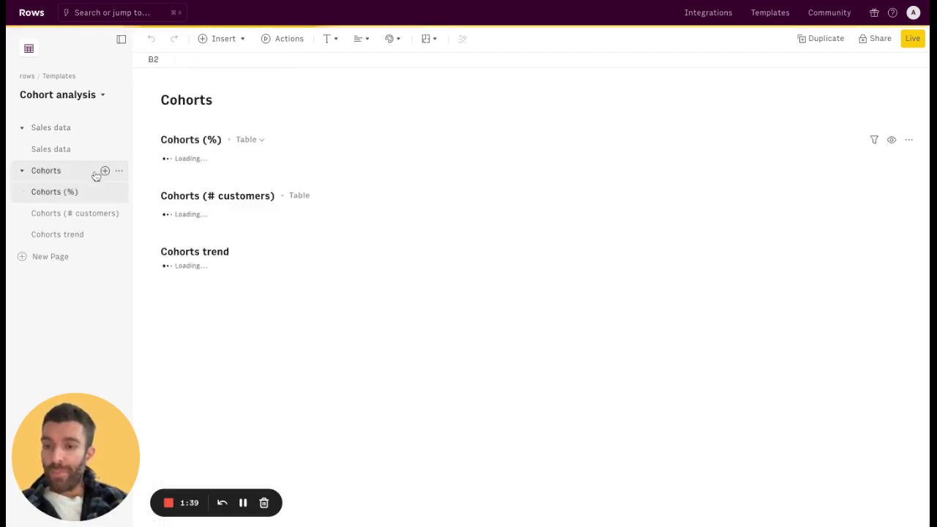
scroll(380, 276, "down", 2)
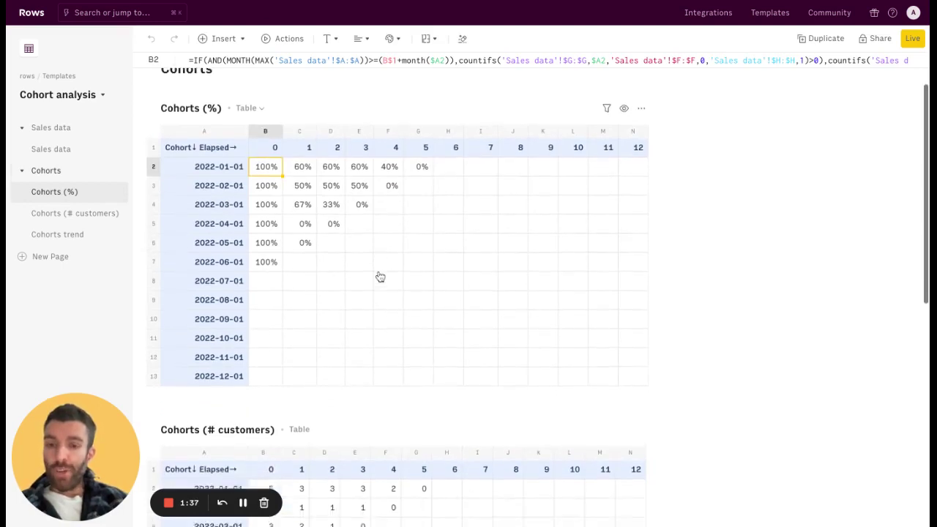
scroll(392, 241, "down", 5)
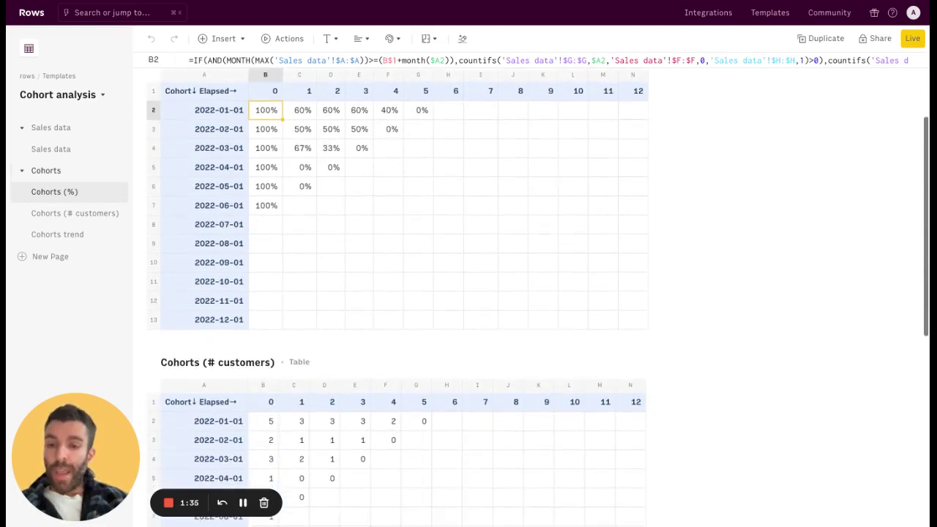
scroll(268, 281, "down", 1)
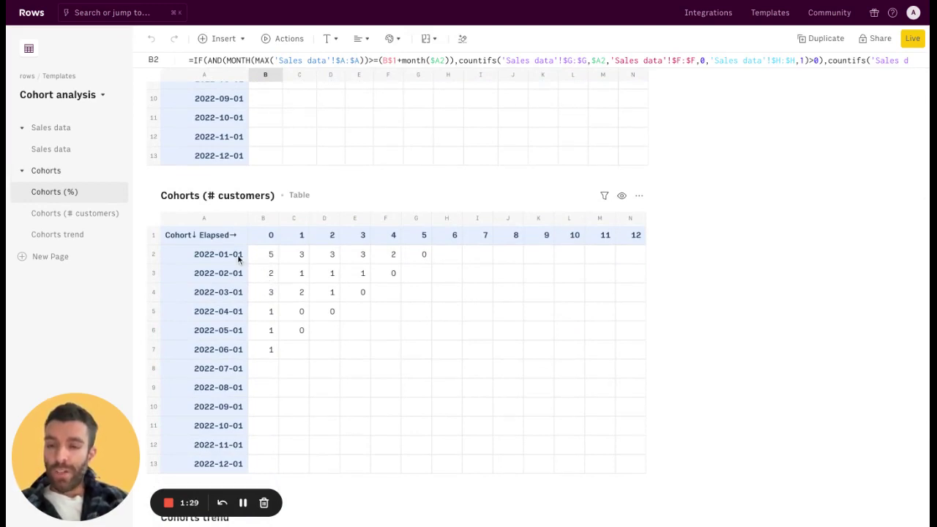
left_click_drag(239, 258, 233, 456)
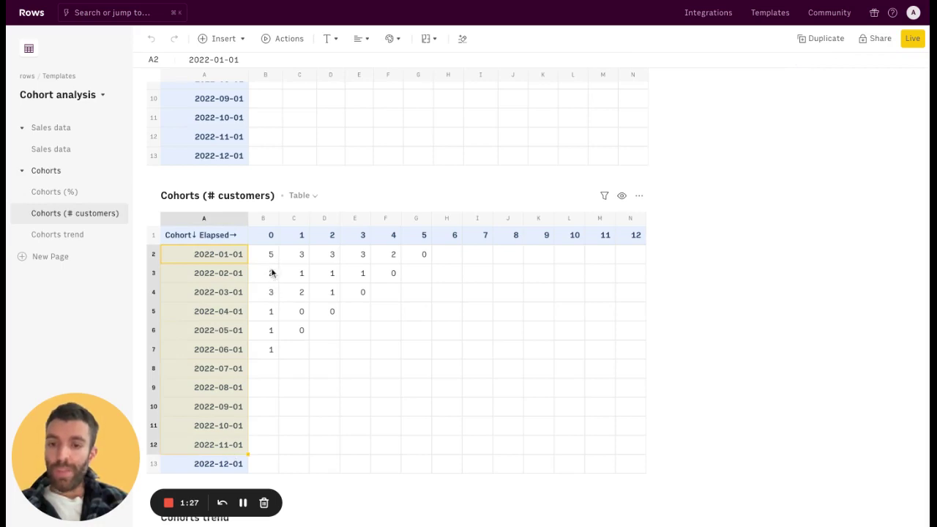
Select the elapsed-month headers 0 through 12 in the first row of the Cohorts (# customers) table.
left_click(264, 241)
key("shift+Right")
key("shift+Right")
key("shift+Right")
key("shift+Right")
key("shift+Right")
key("shift+Right")
key("shift+Right")
key("shift+Right")
key("shift+Right")
key("shift+Right")
key("shift+Right")
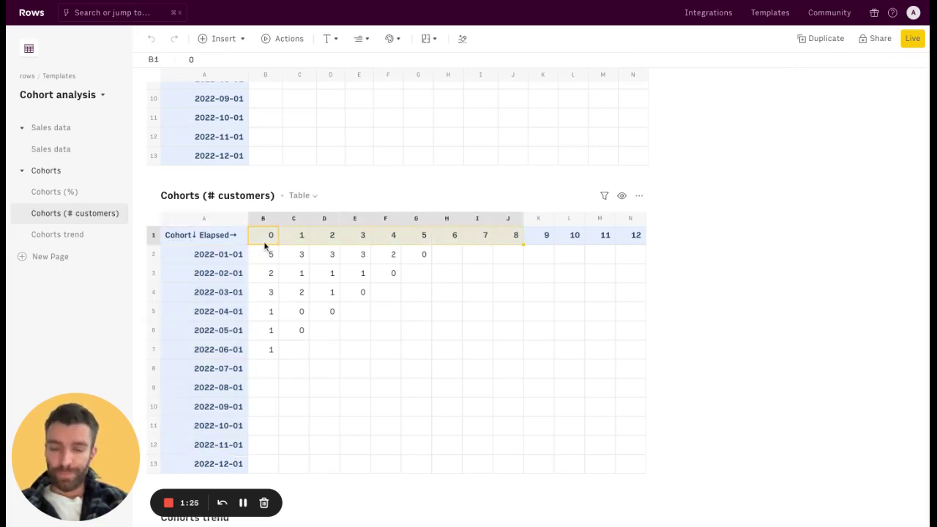
key("shift+Right")
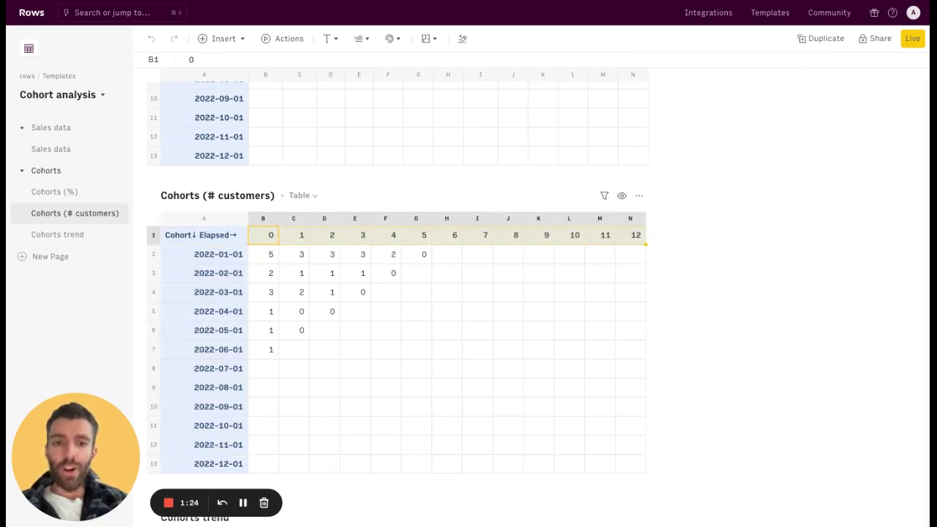
Examine the 2022-01-01 cohort's customer counts and formulas for elapsed months 0 to 3.
left_click(267, 243)
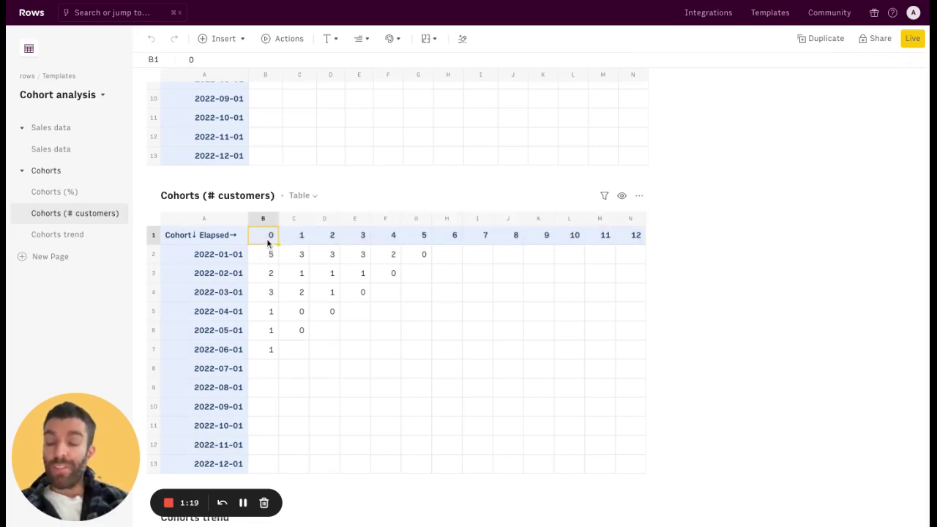
left_click(268, 254)
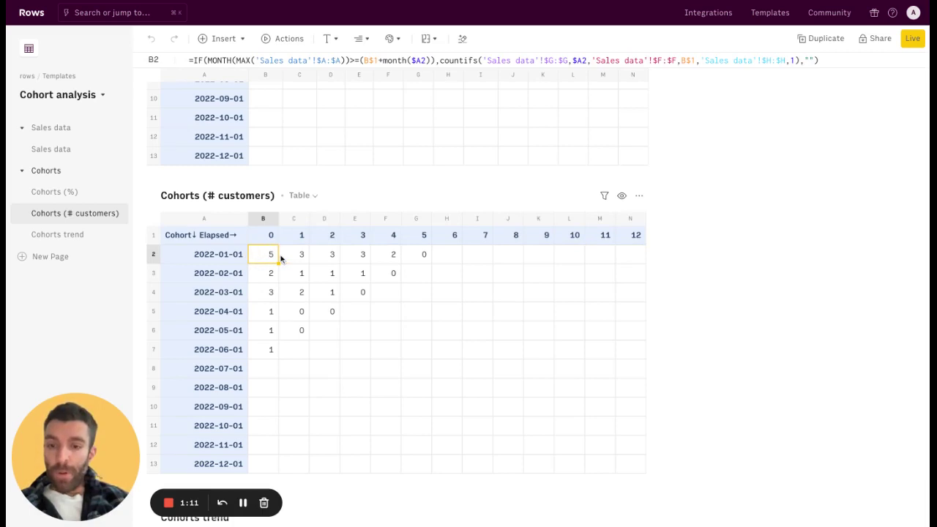
left_click(298, 258)
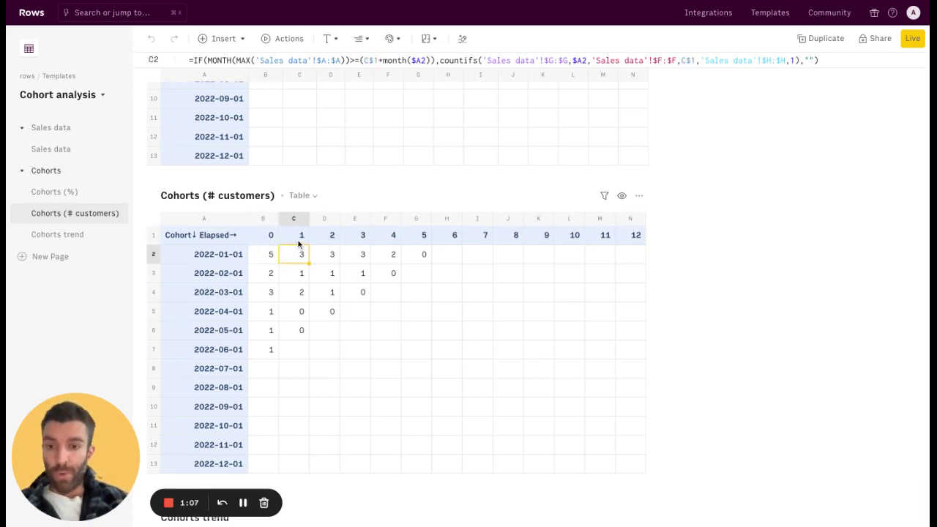
left_click(323, 255)
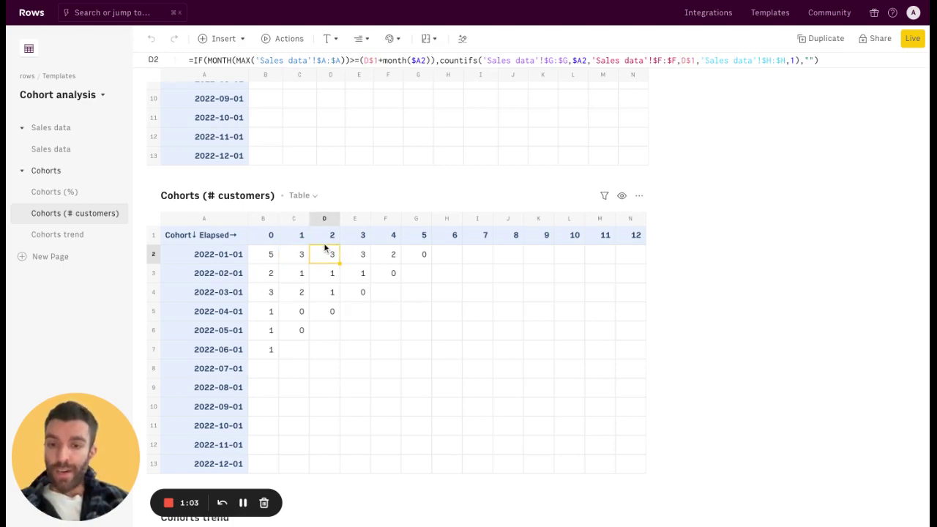
left_click(352, 254)
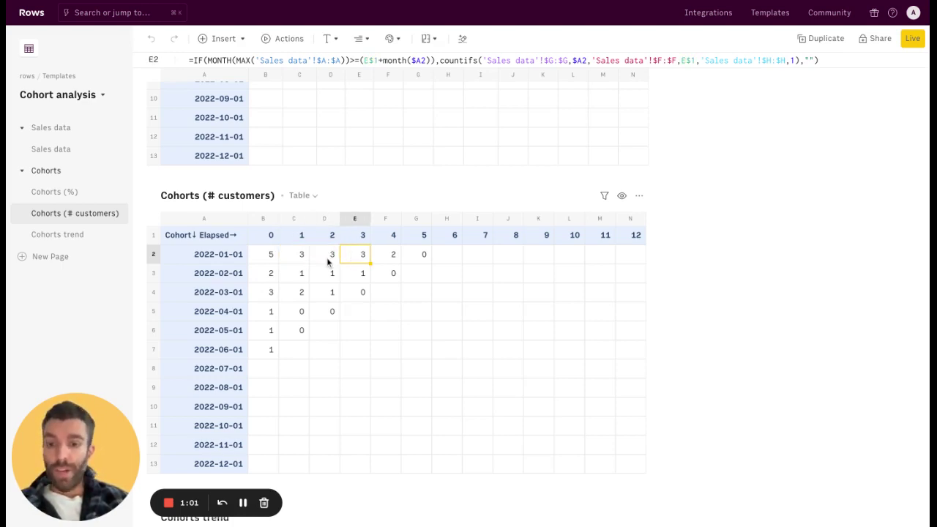
Examine the 2022-02-01 cohort's customer counts and formulas for elapsed months 0 and 1.
left_click(273, 276)
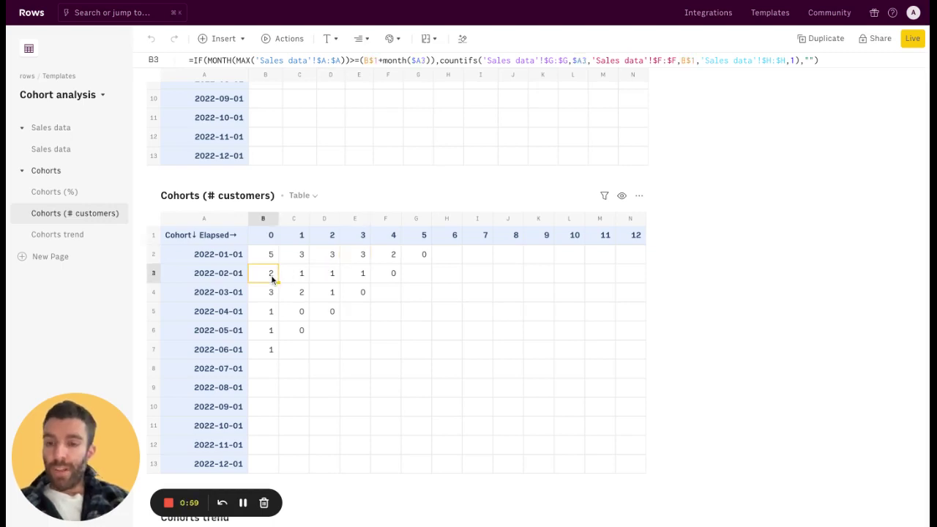
left_click(240, 281)
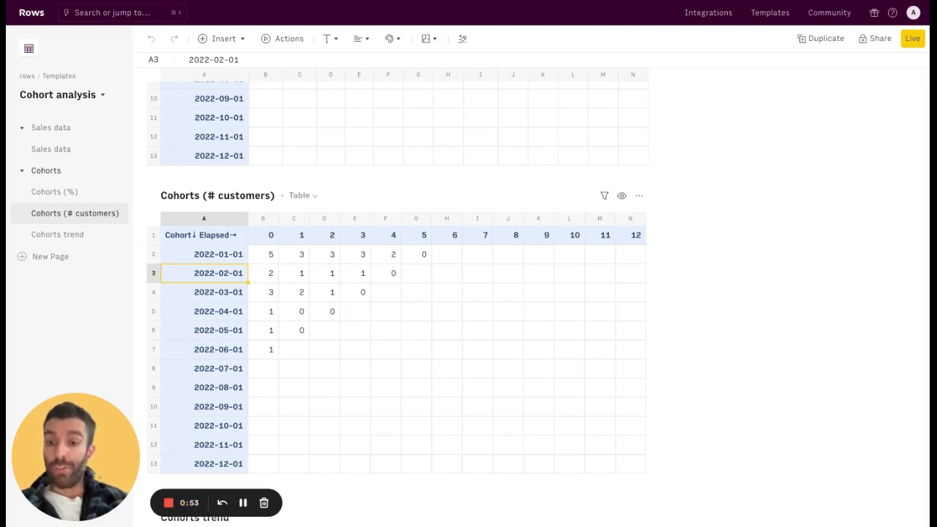
left_click(264, 276)
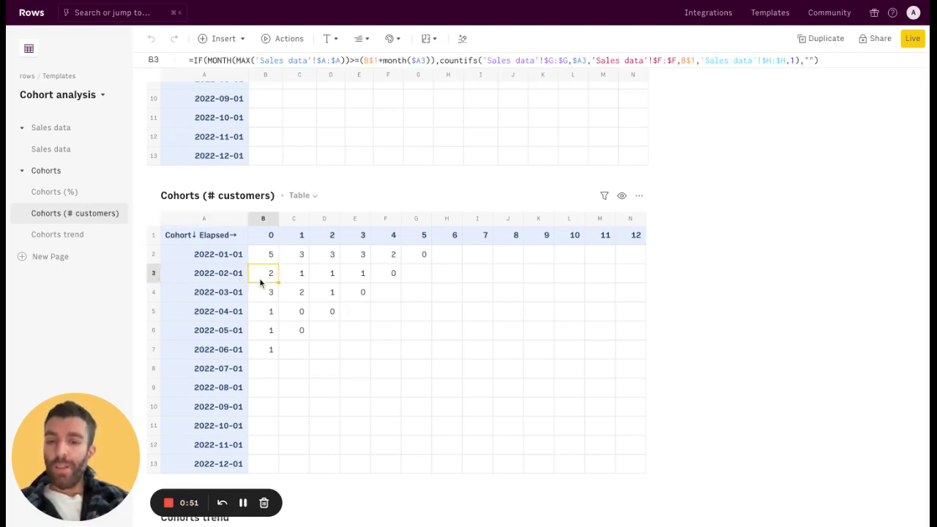
left_click(268, 237)
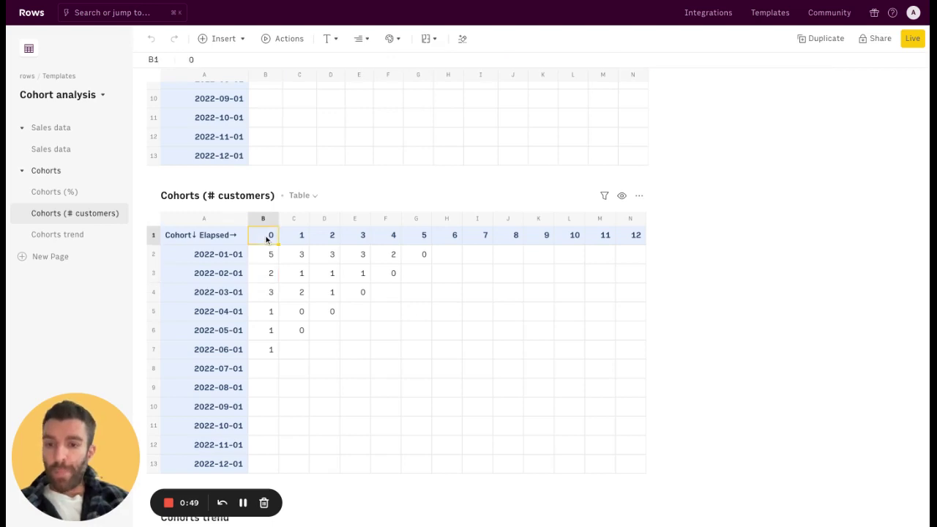
left_click(266, 272)
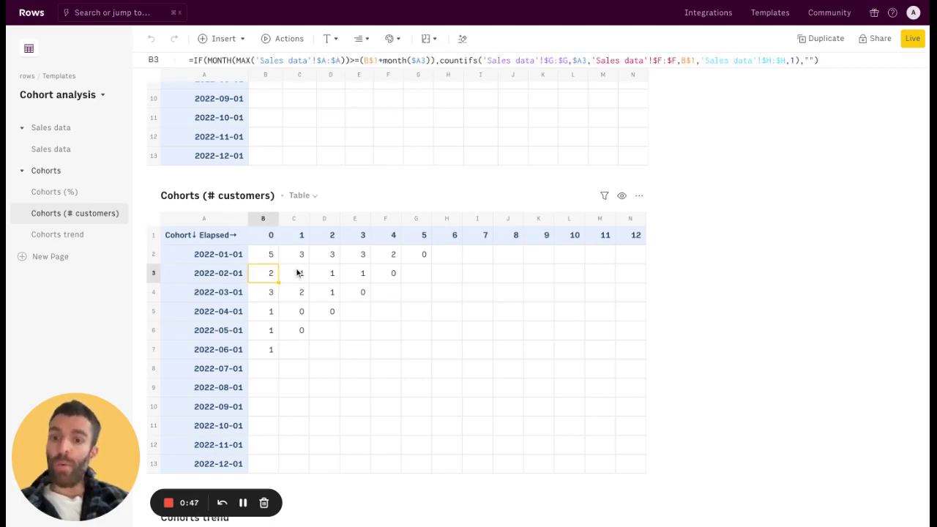
left_click(296, 276)
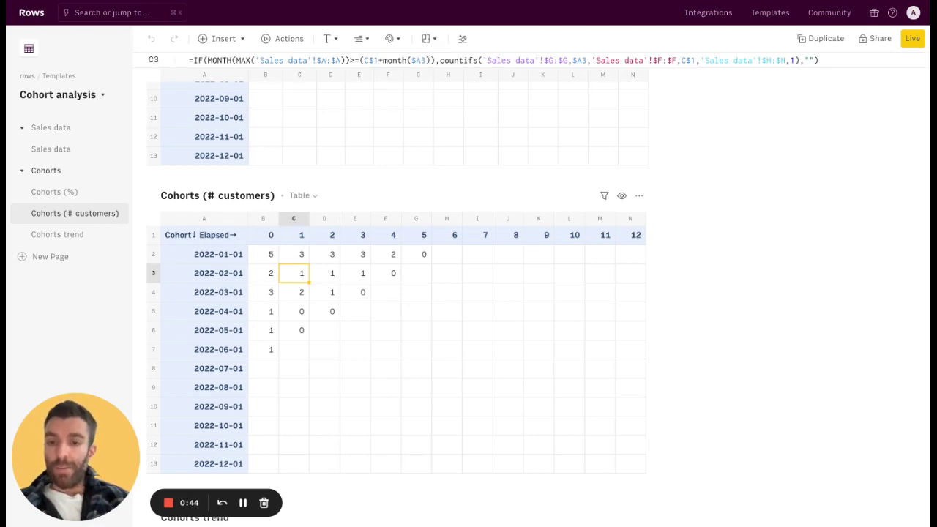
Examine the 2022-02-01 cohort's counts for elapsed months 2 and 3, and select all counts in the Cohorts (# customers) table.
left_click(326, 278)
left_click(357, 279)
left_click(329, 276)
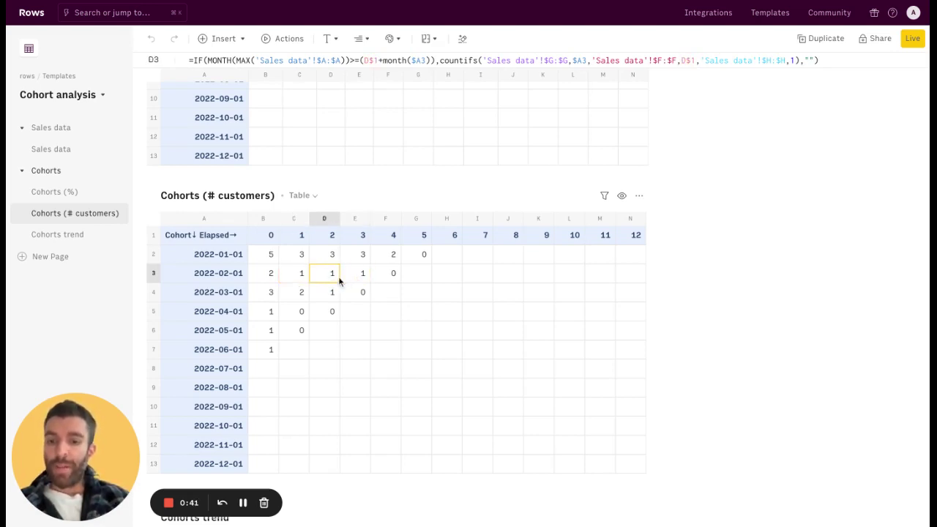
left_click(270, 258)
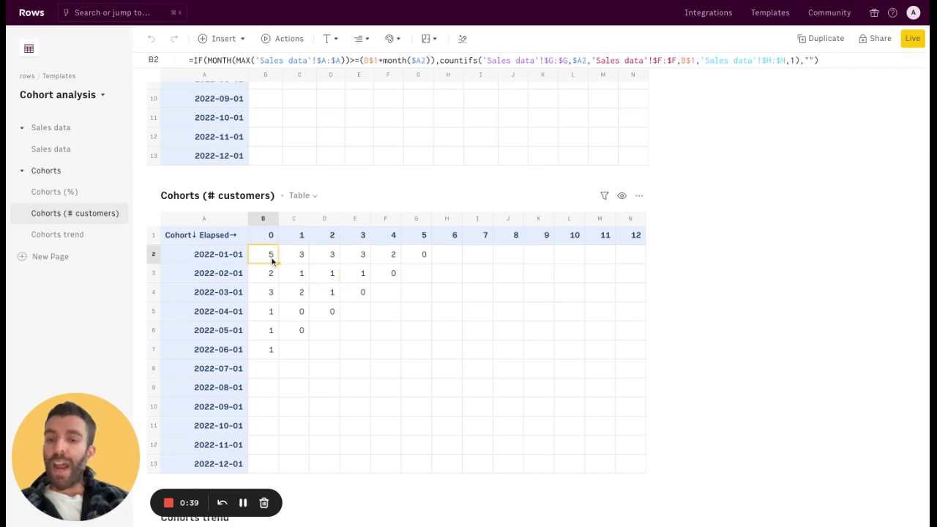
key("ctrl+shift+End")
Examine the 2022-01-01 cohort's retention percentages and formulas for elapsed months 0 to 5 in the Cohorts (%) table.
scroll(466, 333, "up", 5)
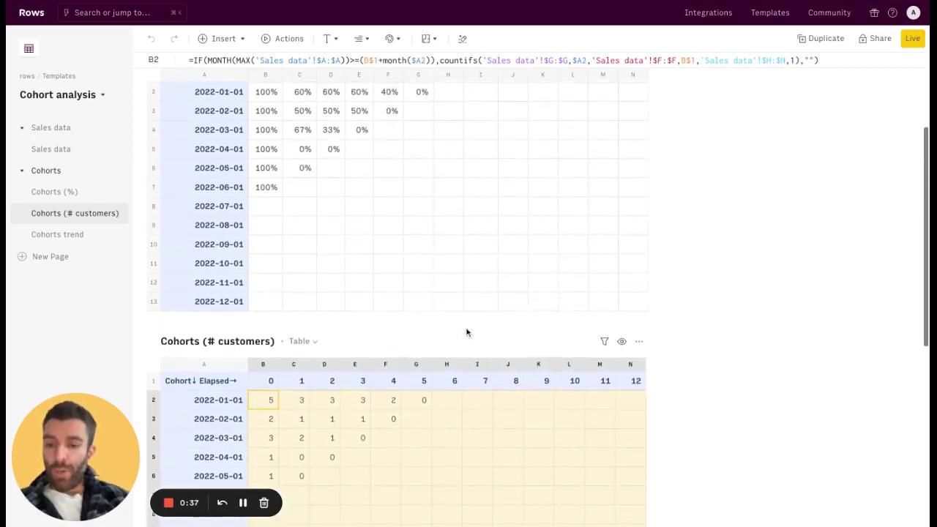
scroll(370, 257, "up", 1)
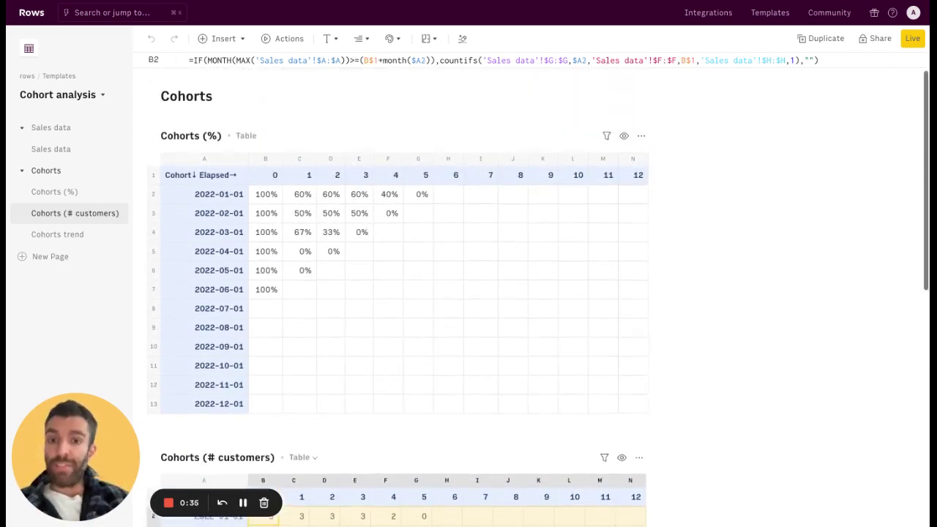
left_click(274, 207)
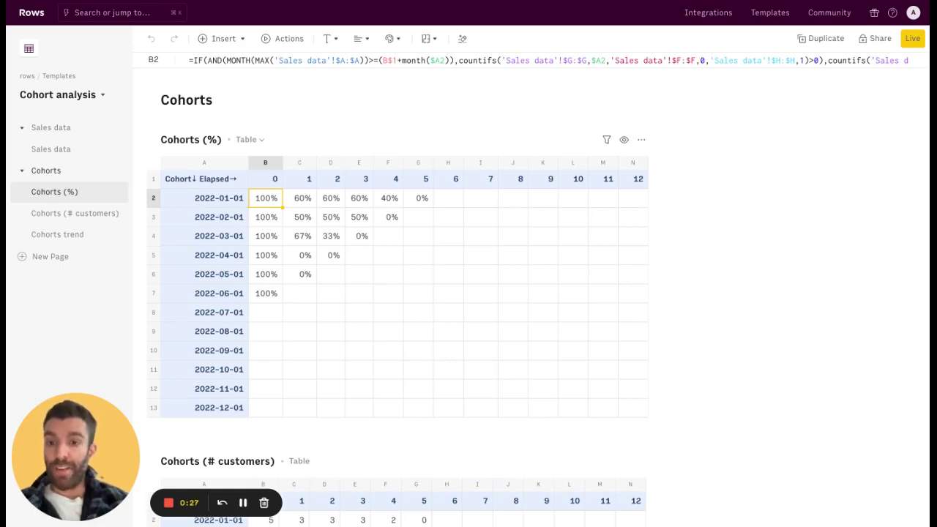
left_click(300, 198)
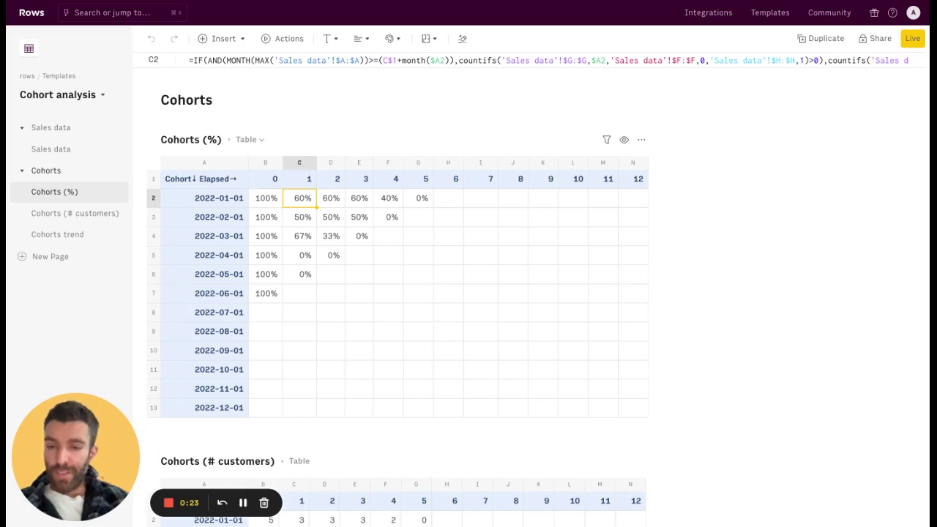
left_click(330, 198)
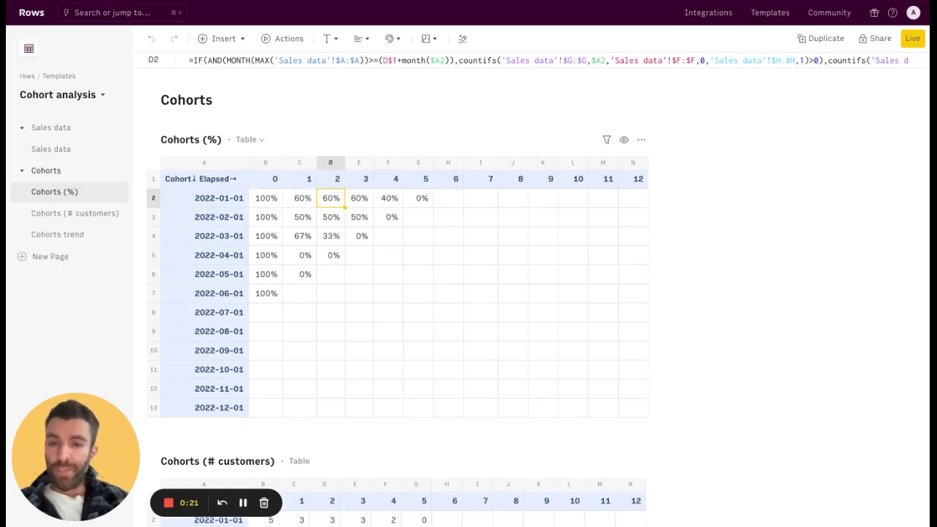
left_click(359, 198)
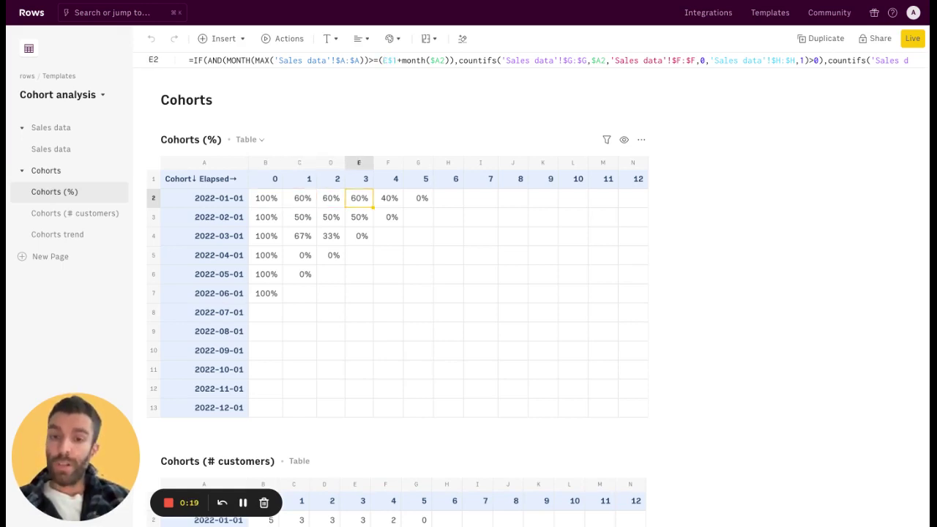
left_click(389, 197)
left_click(418, 198)
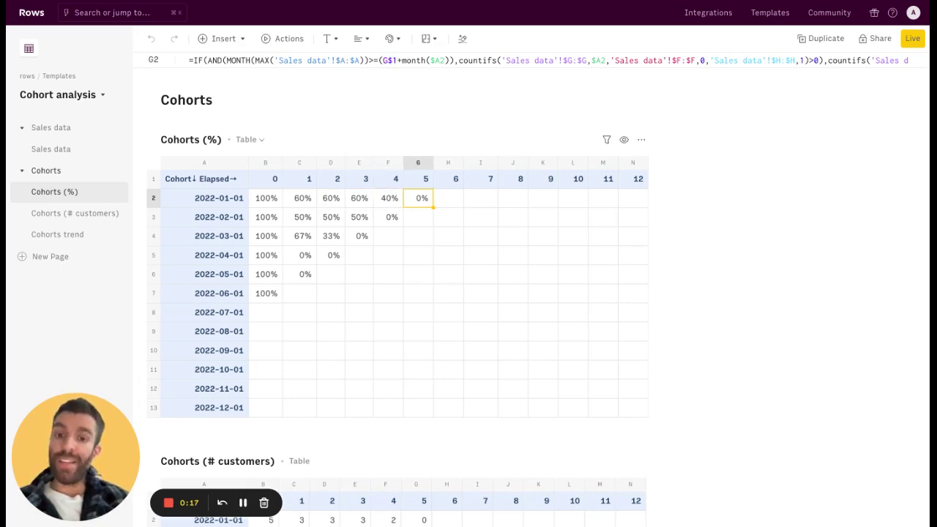
Select the Cohorts (%) values from elapsed month 1 to 4 for the first four cohorts, and recheck the 2022-01-01 cohort's months 0 and 1.
left_click_drag(295, 205, 396, 262)
left_click(303, 208)
left_click(274, 206)
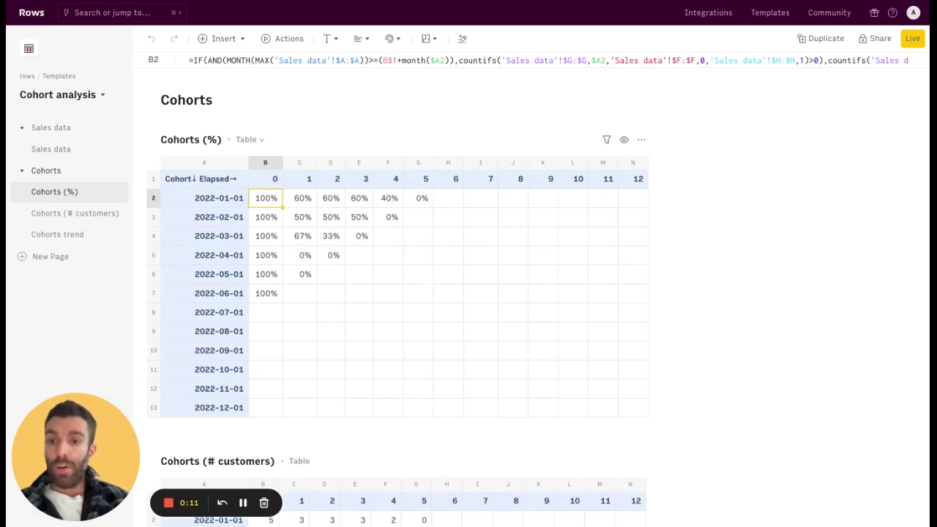
left_click(300, 208)
Examine the Cohorts trend chart, inspecting each cohort's retention at elapsed month 3.
scroll(299, 209, "down", 10)
scroll(249, 329, "down", 2)
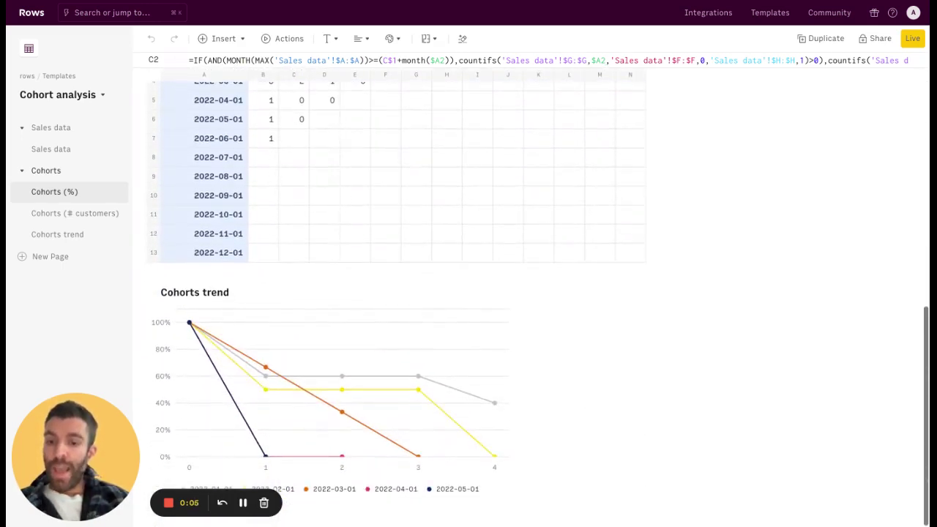
mouse_move(248, 340)
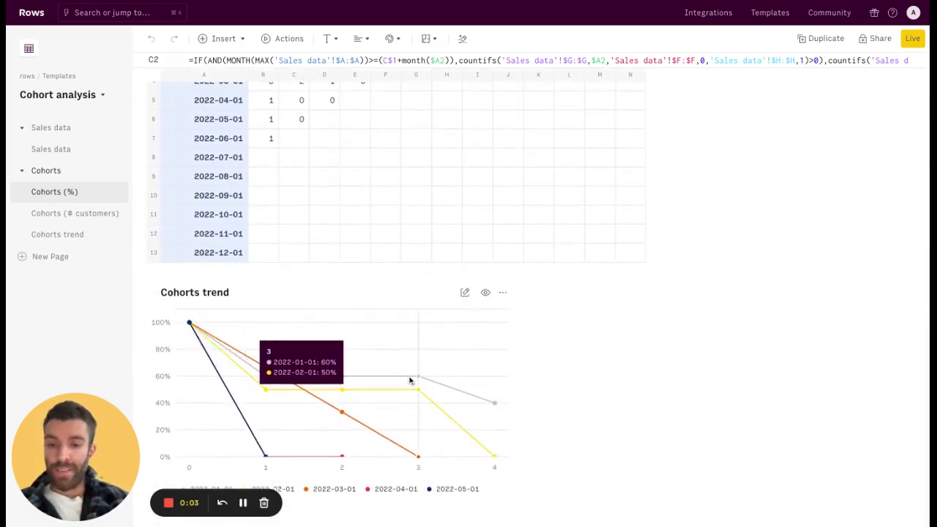
mouse_move(454, 394)
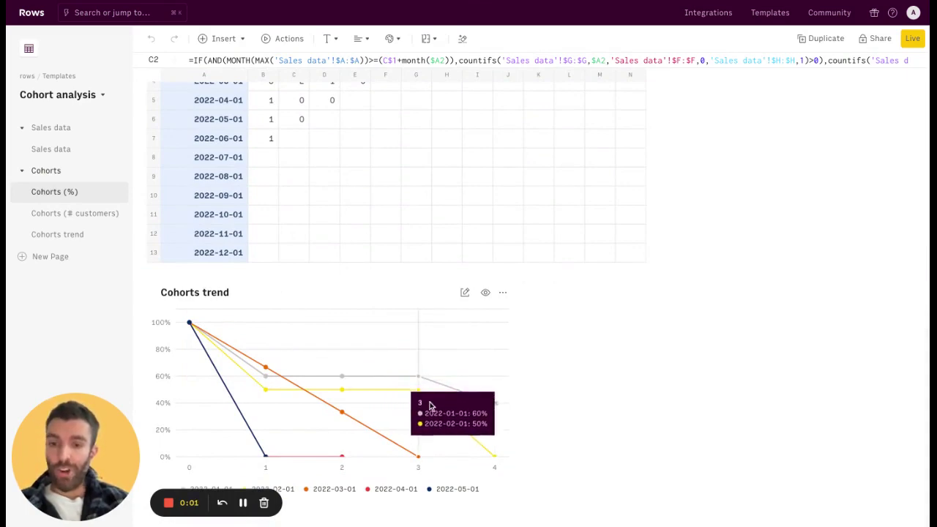